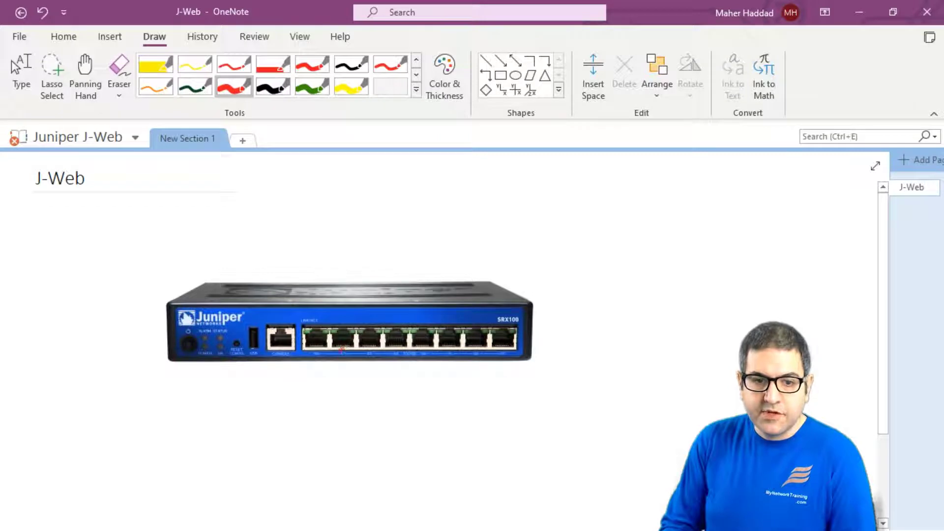
# Step: Draw a red cable from the SRX100 port to a computer box and write DHCPS above the router
pyautogui.moveTo(344, 349)
pyautogui.mouseDown()
pyautogui.moveTo(337, 373)
pyautogui.moveTo(364, 382)
pyautogui.moveTo(612, 380)
pyautogui.moveTo(667, 333)
pyautogui.moveTo(666, 353)
pyautogui.mouseUp()
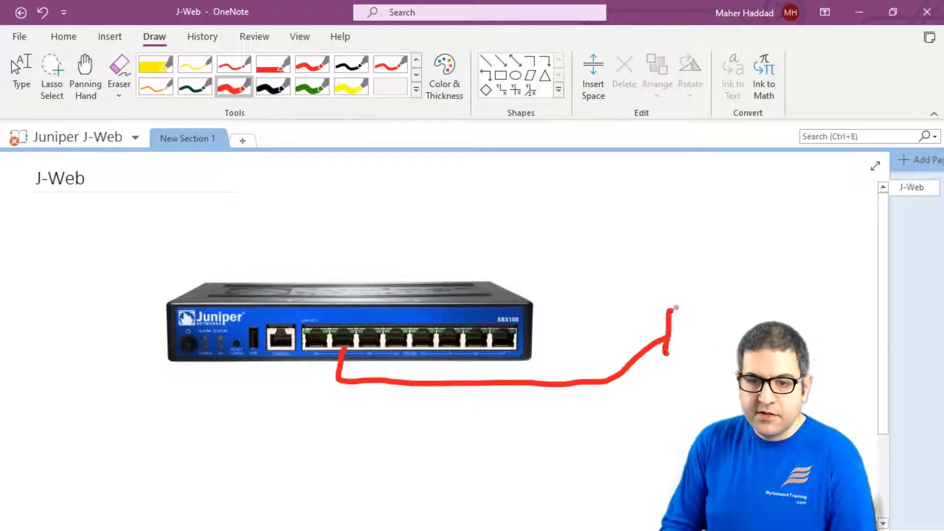
pyautogui.moveTo(668, 309)
pyautogui.mouseDown()
pyautogui.moveTo(744, 332)
pyautogui.moveTo(661, 354)
pyautogui.moveTo(657, 369)
pyautogui.moveTo(734, 365)
pyautogui.mouseUp()
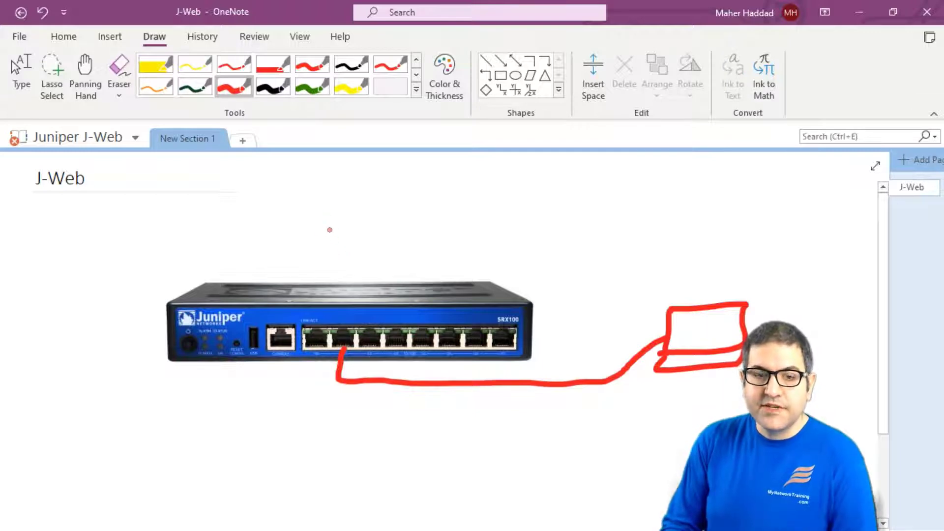
pyautogui.moveTo(346, 227)
pyautogui.mouseDown()
pyautogui.moveTo(379, 244)
pyautogui.moveTo(396, 231)
pyautogui.moveTo(470, 225)
pyautogui.moveTo(466, 239)
pyautogui.mouseUp()
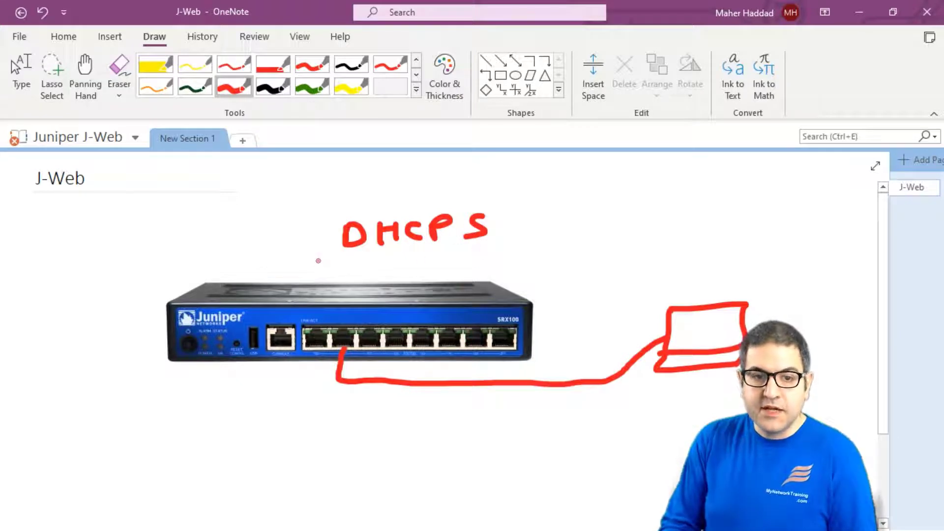
# Step: Handwrite the address 192.168.1.1 in red beneath the DHCPS label
pyautogui.moveTo(315, 258); pyautogui.dragTo(316, 276)
pyautogui.moveTo(334, 261); pyautogui.dragTo(328, 277)
pyautogui.moveTo(346, 260)
pyautogui.mouseDown()
pyautogui.moveTo(358, 273)
pyautogui.moveTo(412, 259)
pyautogui.moveTo(469, 269)
pyautogui.mouseUp()
pyautogui.click(362, 271)
pyautogui.click(431, 265)
pyautogui.click(454, 265)
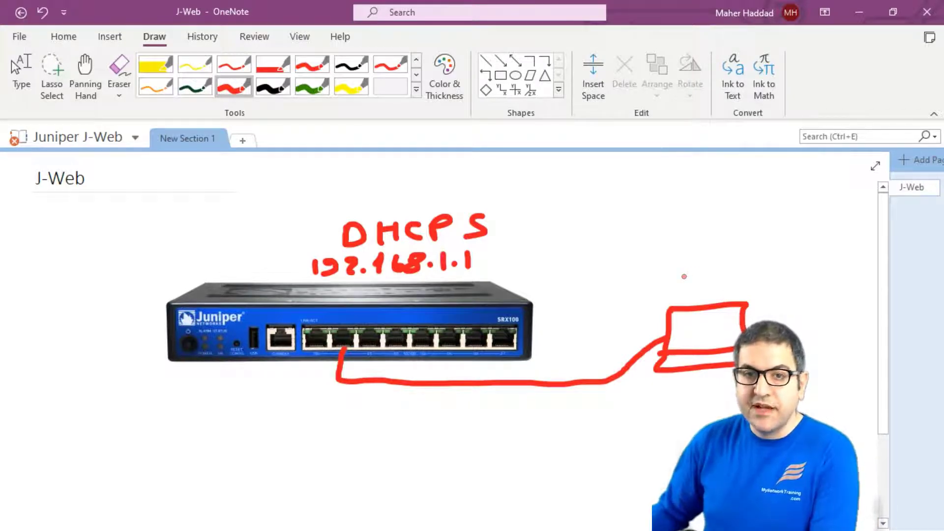
# Step: Run ipconfig and mark the IPv4 address 192.168.1.2 and default gateway 192.168.1.1
pyautogui.press('Escape')
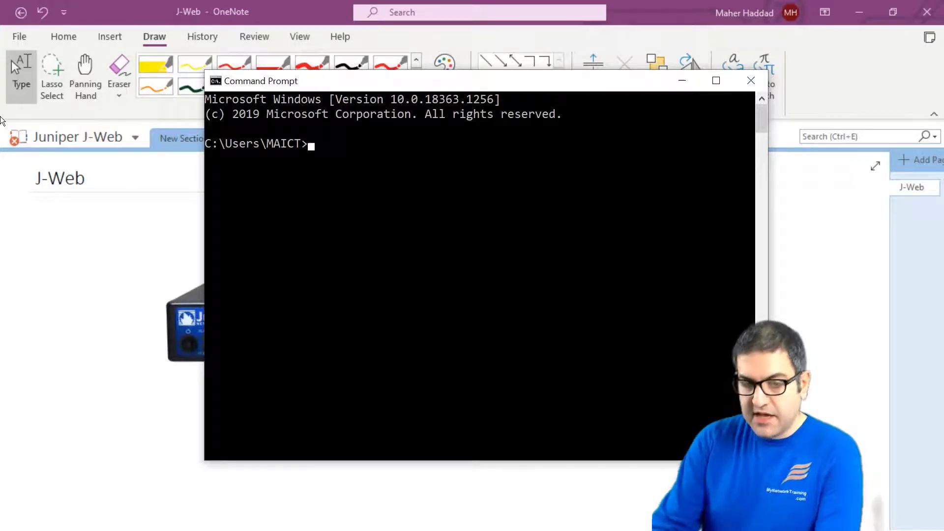
pyautogui.write('ipconfig')
pyautogui.press('Return')
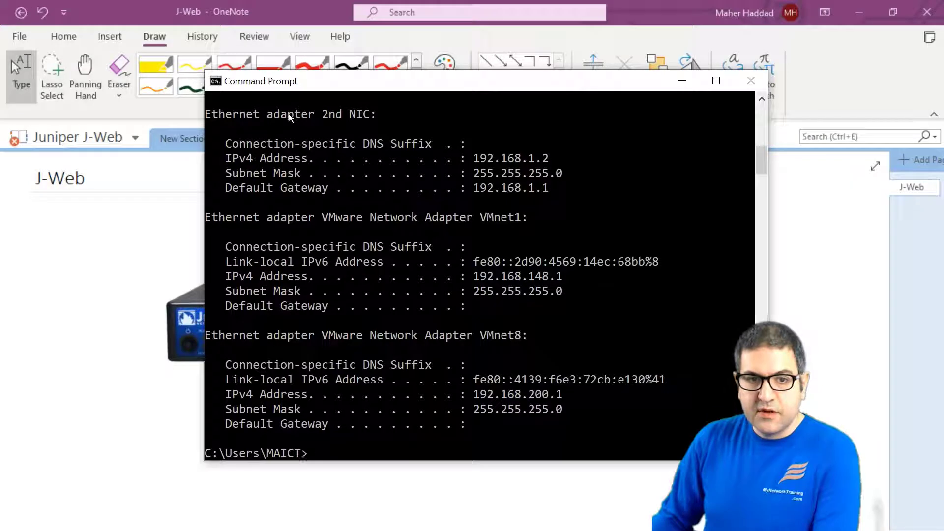
pyautogui.rightClick(253, 146)
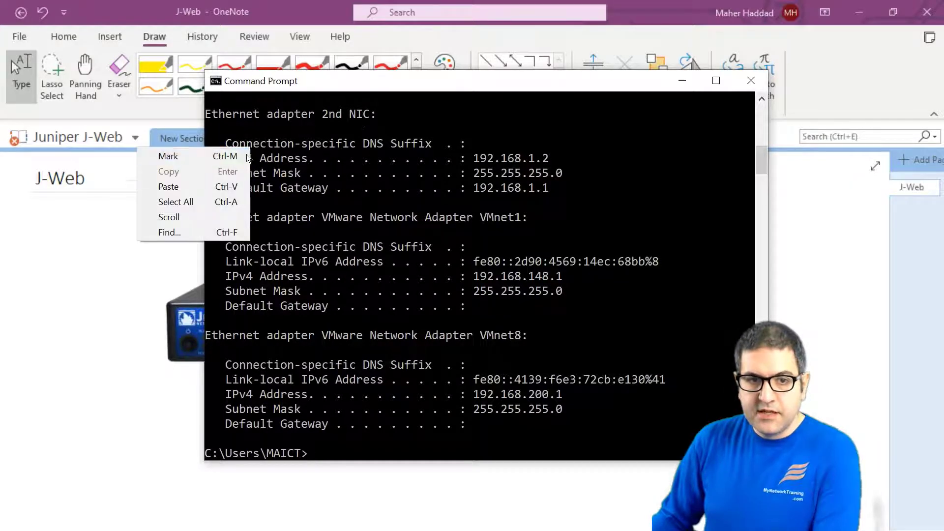
pyautogui.click(246, 156)
pyautogui.moveTo(233, 158); pyautogui.dragTo(543, 162)
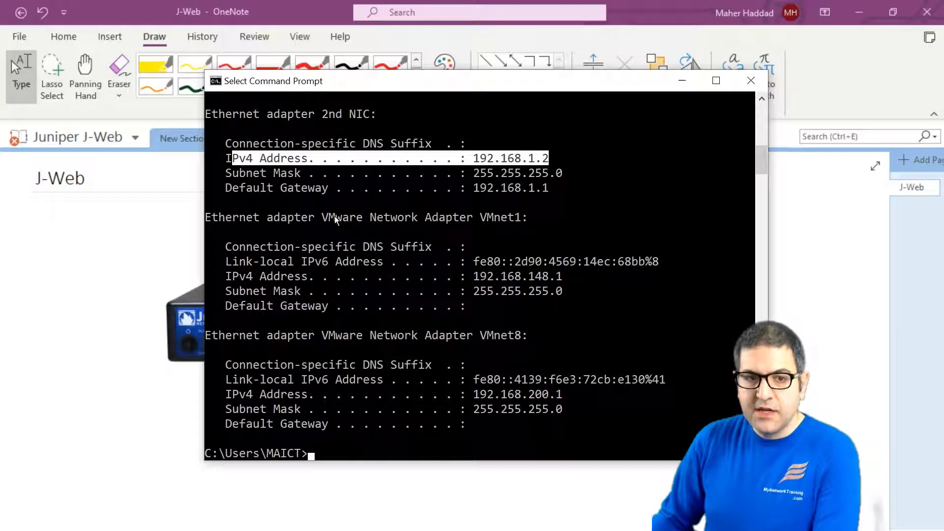
pyautogui.moveTo(471, 186); pyautogui.dragTo(569, 187)
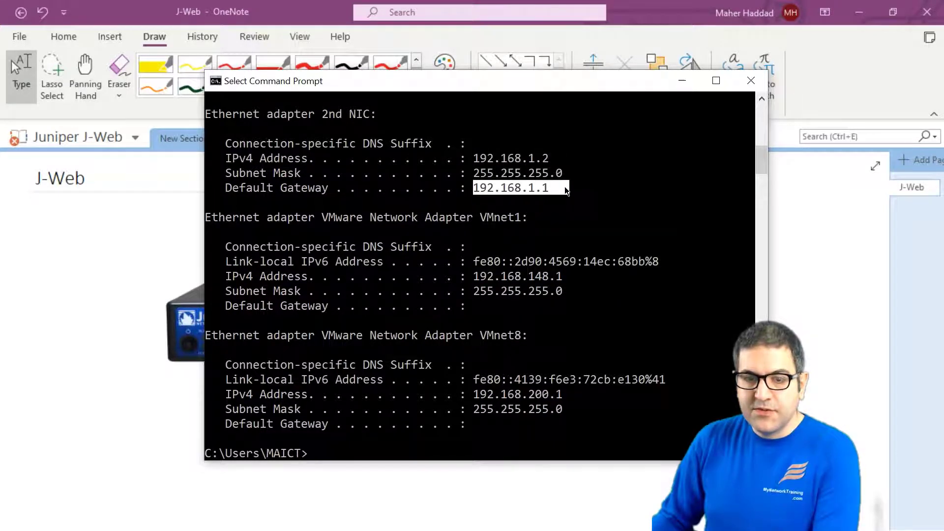
pyautogui.click(470, 379)
# Step: Ping 192.168.1.1 (replies) and 8.8.8.8 (unreachable), then minimize the console
pyautogui.write('pi')
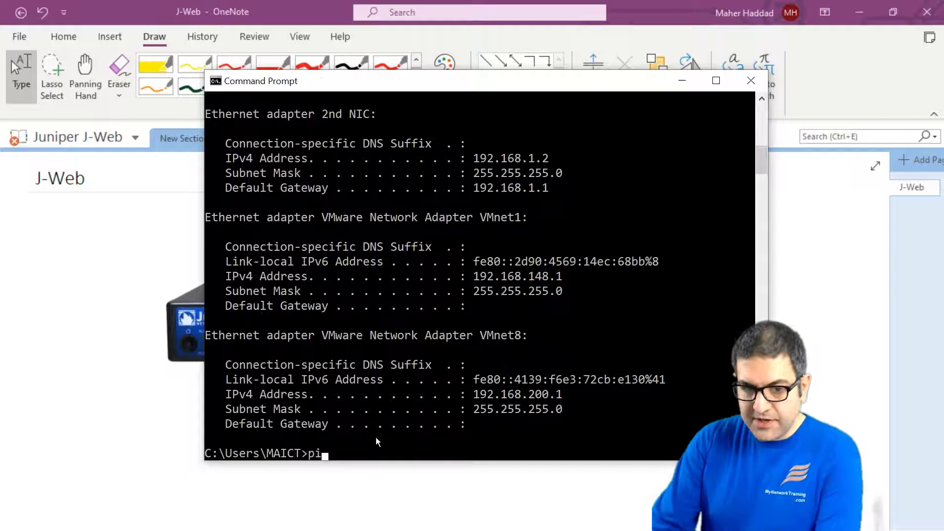
pyautogui.write('ng 192.')
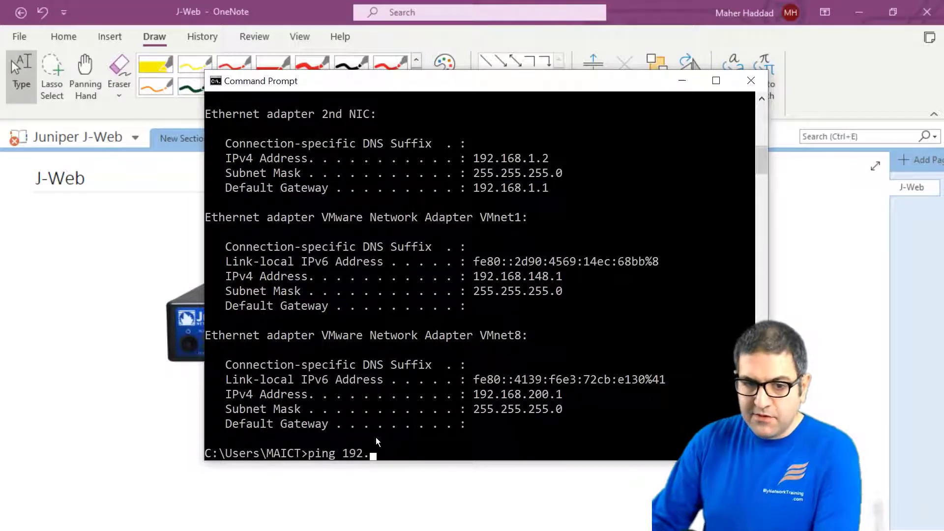
pyautogui.write('168.1.1')
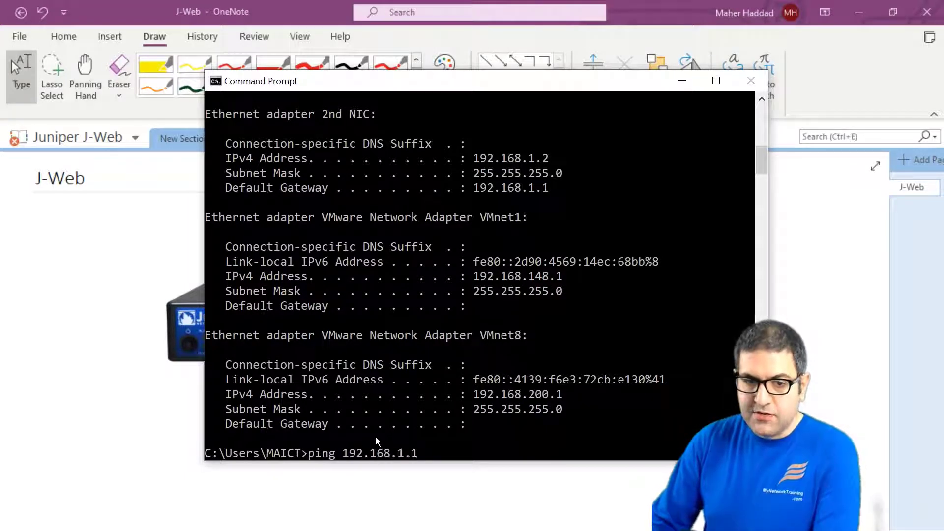
pyautogui.press('Return')
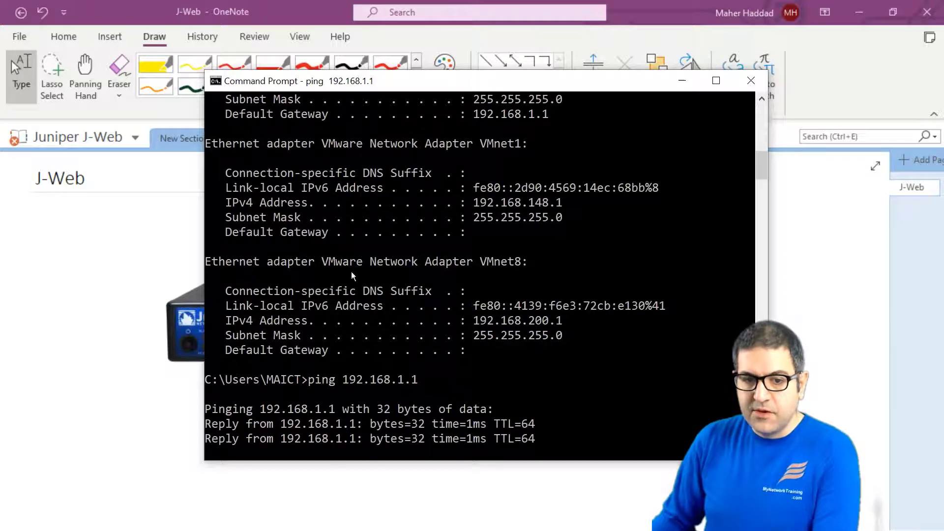
pyautogui.press('Return')
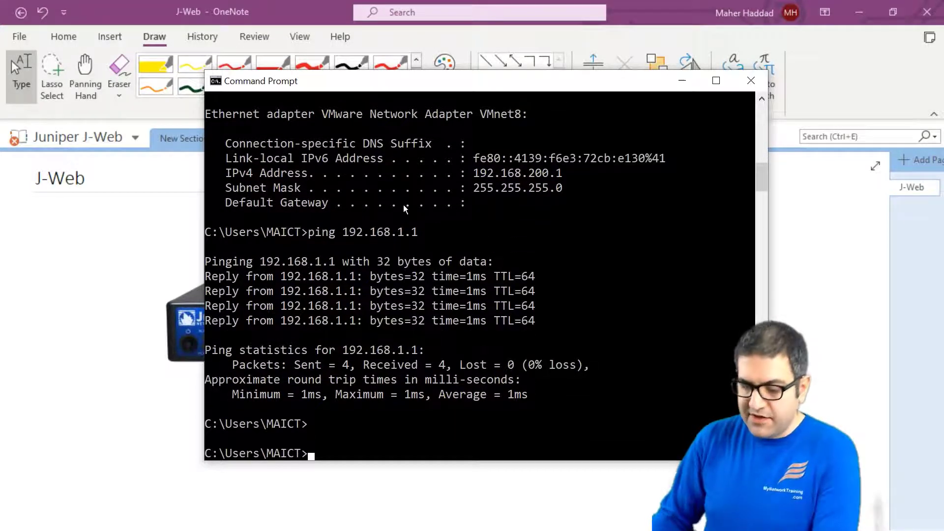
pyautogui.write('ping ')
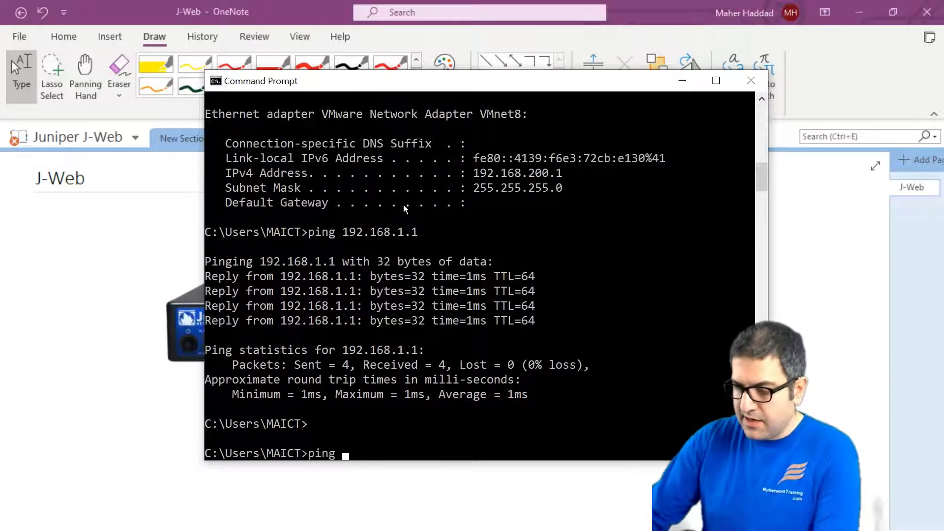
pyautogui.write('8')
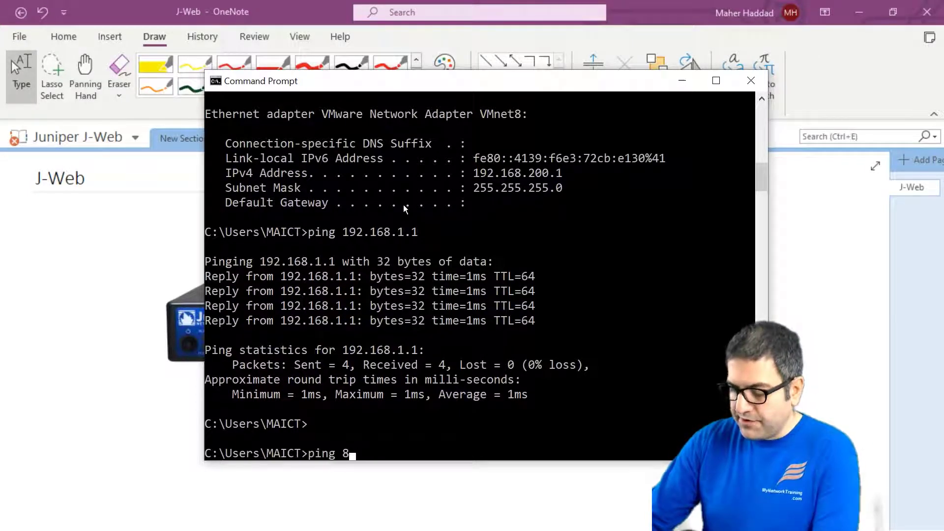
pyautogui.write('.8.8.8')
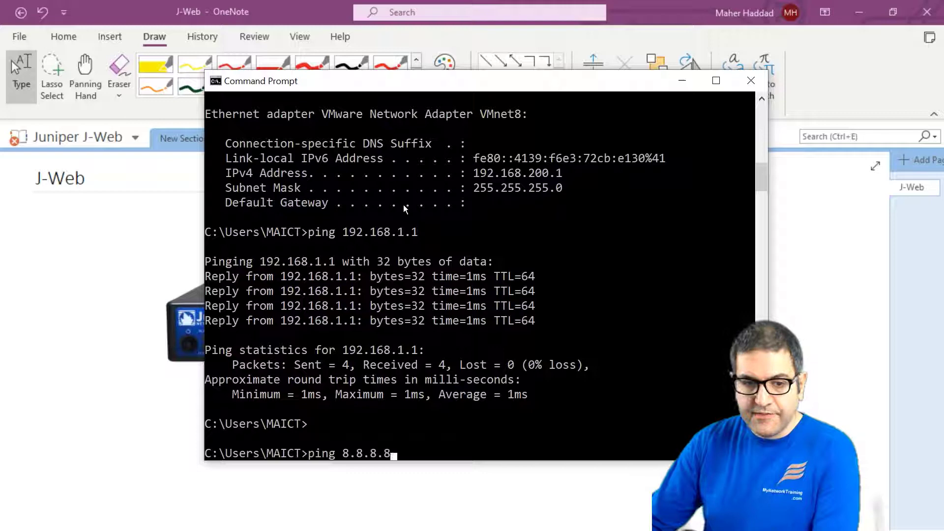
pyautogui.press('Return')
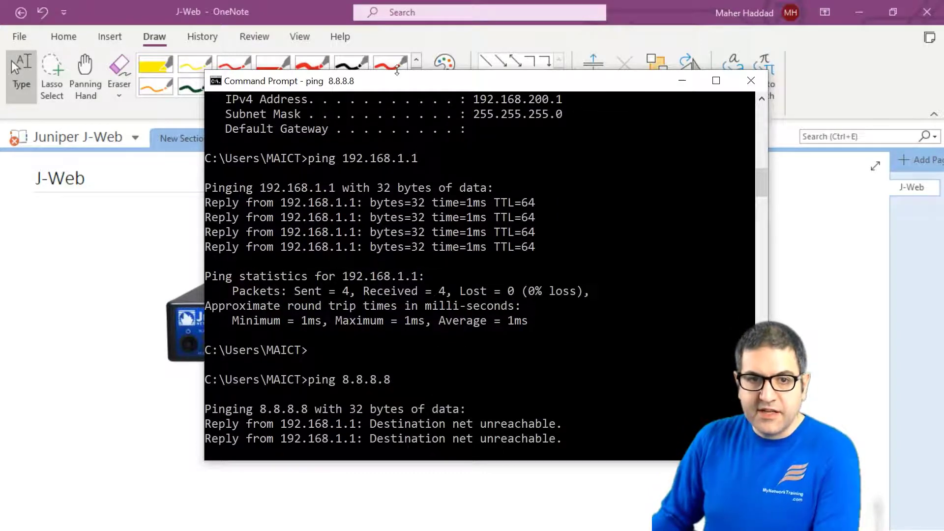
pyautogui.moveTo(382, 87); pyautogui.dragTo(282, 78)
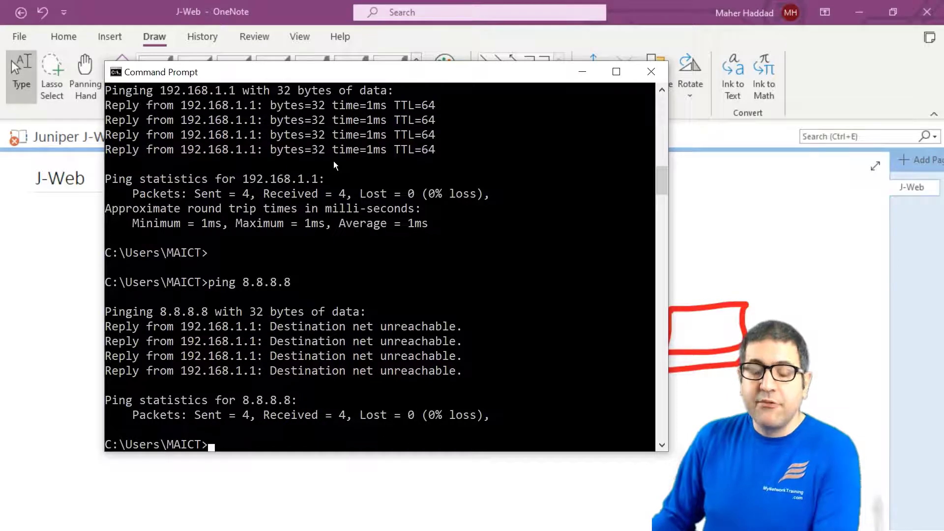
pyautogui.click(582, 72)
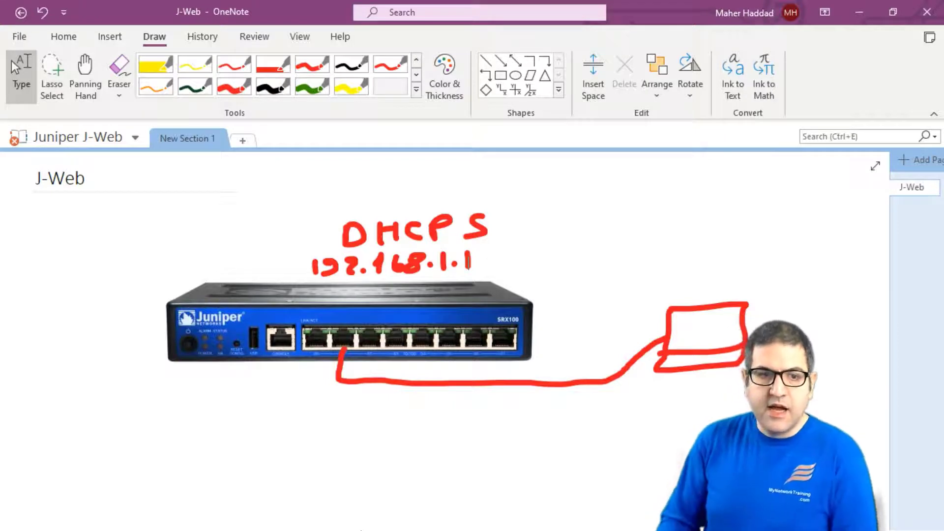
# Step: Draw a black internet cloud cabled to the router's left port and a red arrow above the computer box
pyautogui.click(275, 86)
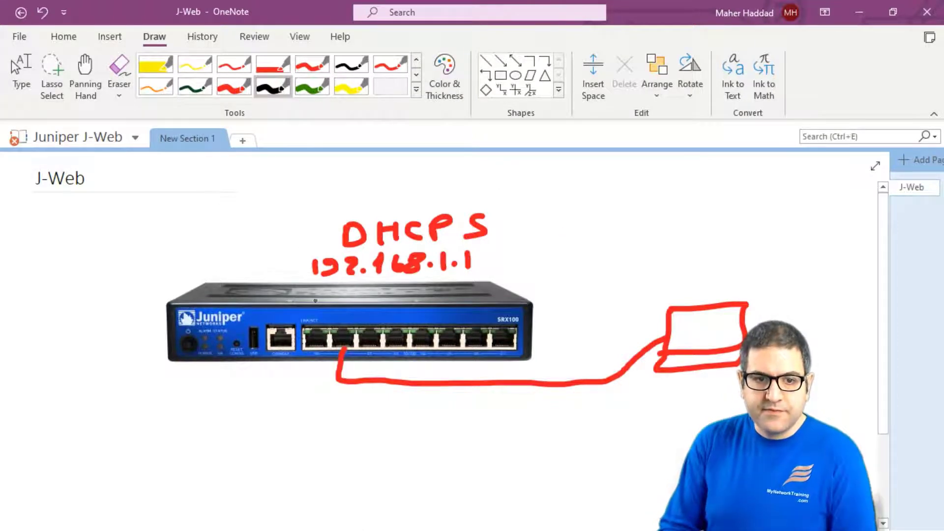
pyautogui.moveTo(313, 344)
pyautogui.mouseDown()
pyautogui.moveTo(293, 389)
pyautogui.moveTo(189, 392)
pyautogui.moveTo(128, 368)
pyautogui.moveTo(120, 322)
pyautogui.moveTo(138, 294)
pyautogui.moveTo(23, 294)
pyautogui.moveTo(77, 326)
pyautogui.moveTo(137, 308)
pyautogui.mouseUp()
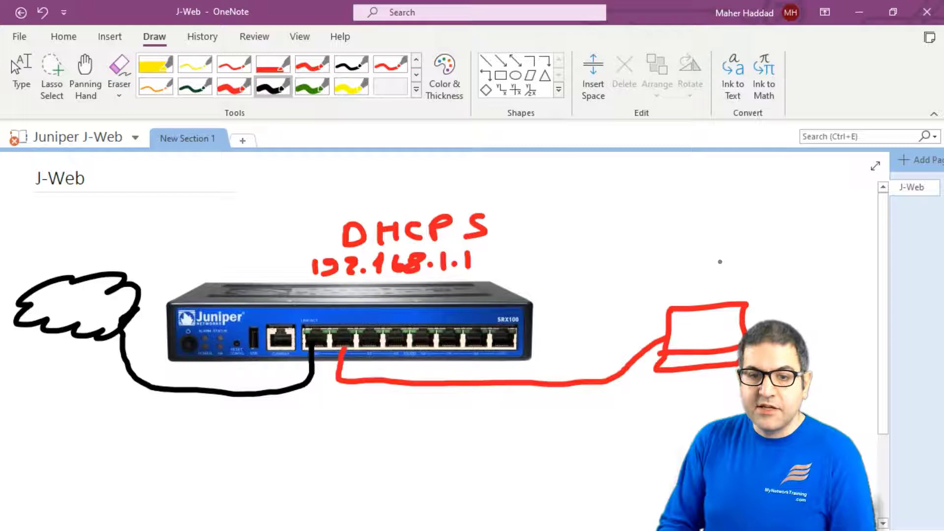
pyautogui.click(219, 84)
pyautogui.moveTo(731, 246)
pyautogui.mouseDown()
pyautogui.moveTo(731, 267)
pyautogui.moveTo(717, 265)
pyautogui.moveTo(747, 267)
pyautogui.mouseUp()
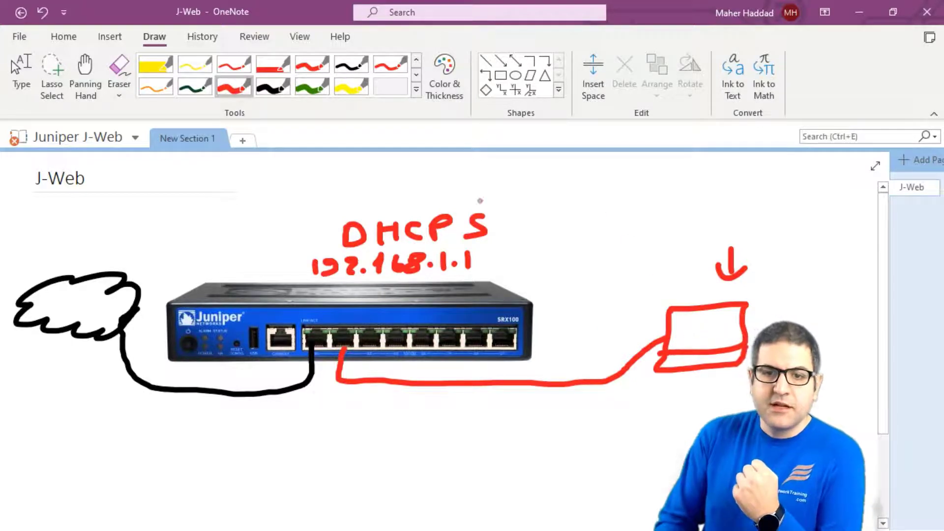
# Step: Write a red dash and a D near the top of the page to begin the list
pyautogui.moveTo(542, 163); pyautogui.dragTo(558, 165)
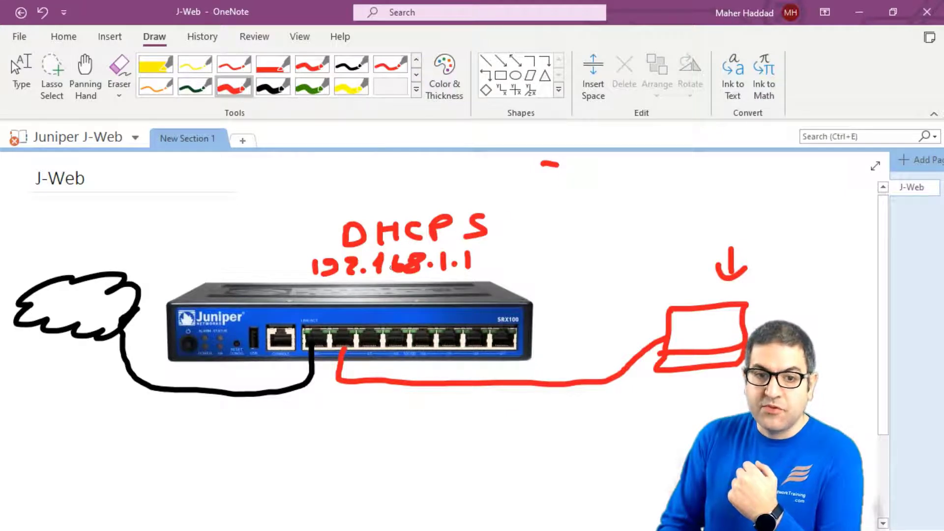
pyautogui.moveTo(574, 158)
pyautogui.mouseDown()
pyautogui.moveTo(571, 177)
pyautogui.moveTo(638, 173)
pyautogui.moveTo(654, 158)
pyautogui.moveTo(652, 166)
pyautogui.mouseUp()
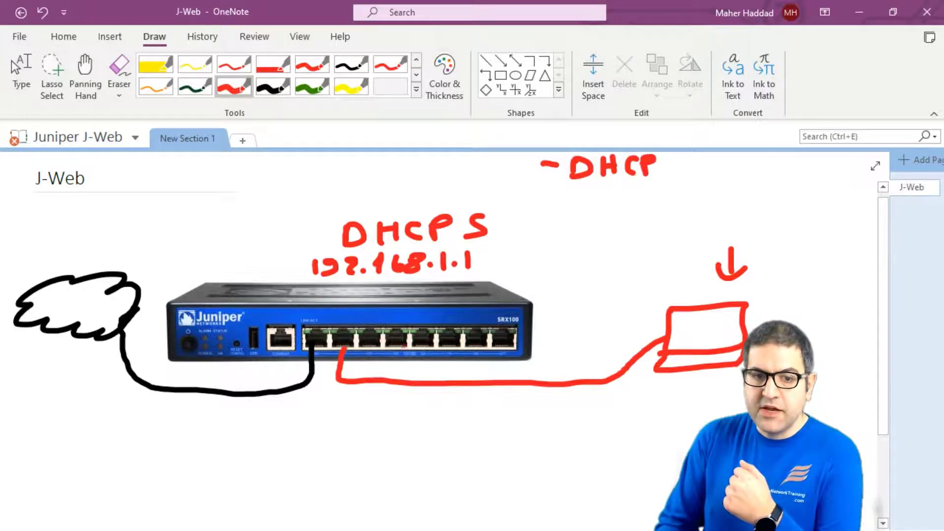
# Step: Extend the red note to 'DHCP C' and write '- NAT' beneath it
pyautogui.moveTo(687, 157)
pyautogui.mouseDown()
pyautogui.moveTo(672, 169)
pyautogui.moveTo(740, 154)
pyautogui.mouseUp()
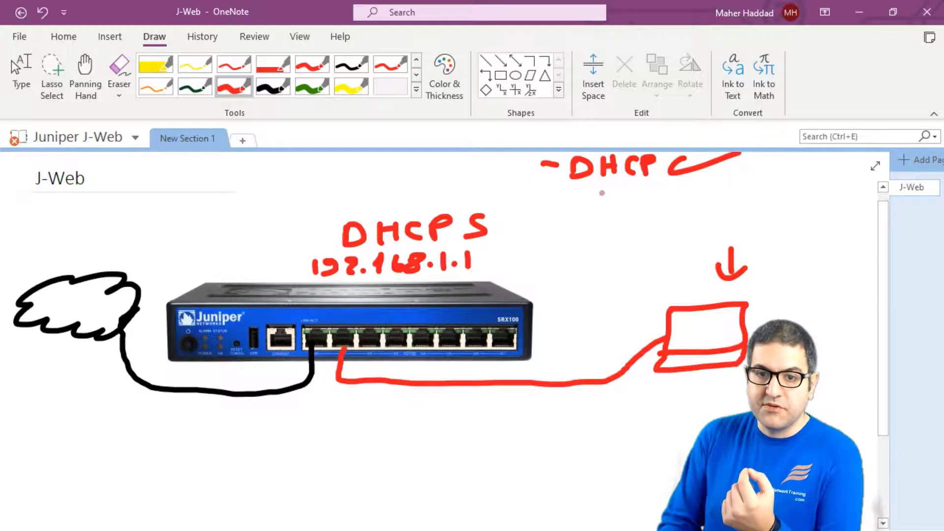
pyautogui.moveTo(542, 203)
pyautogui.mouseDown()
pyautogui.moveTo(621, 196)
pyautogui.moveTo(632, 213)
pyautogui.moveTo(666, 192)
pyautogui.mouseUp()
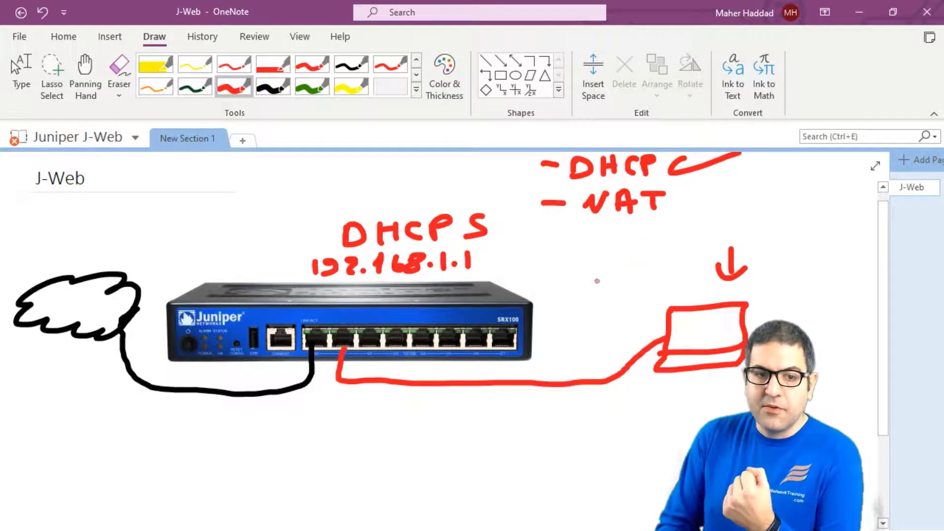
# Step: Draw black arrows over the cloud and the router's first port
pyautogui.click(273, 86)
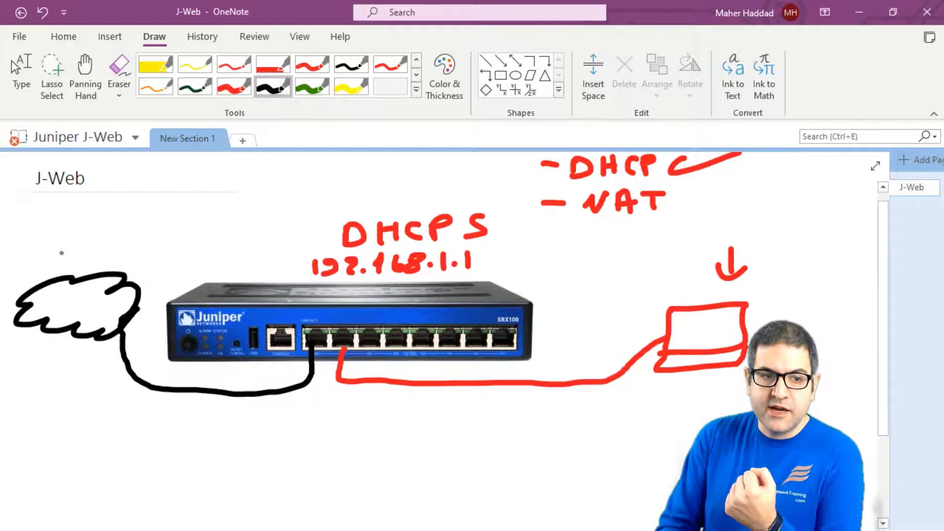
pyautogui.moveTo(75, 225)
pyautogui.mouseDown()
pyautogui.moveTo(75, 246)
pyautogui.moveTo(104, 241)
pyautogui.mouseUp()
pyautogui.moveTo(280, 283); pyautogui.dragTo(312, 309)
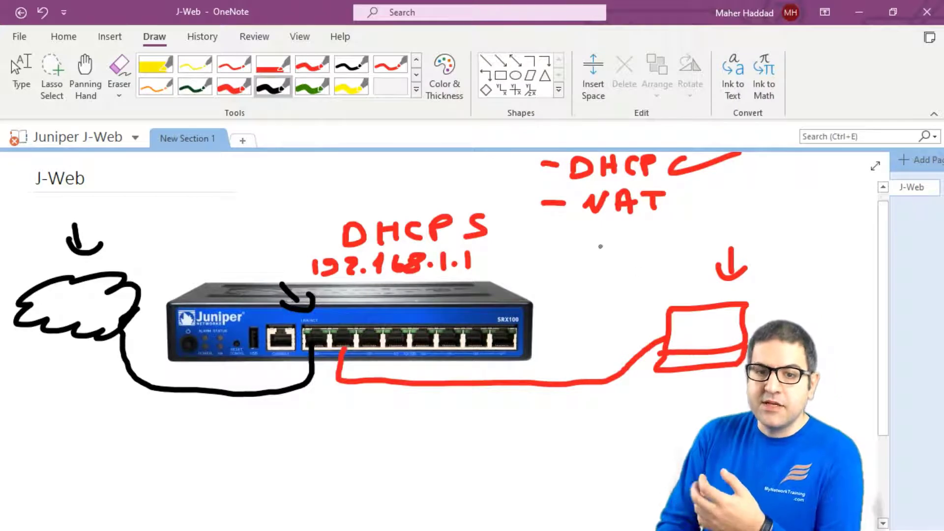
# Step: Label the laptop '.1.2' with a pointing arrow and write NAT above the router
pyautogui.click(658, 268)
pyautogui.moveTo(669, 256)
pyautogui.mouseDown()
pyautogui.moveTo(669, 272)
pyautogui.moveTo(699, 268)
pyautogui.mouseUp()
pyautogui.click(680, 269)
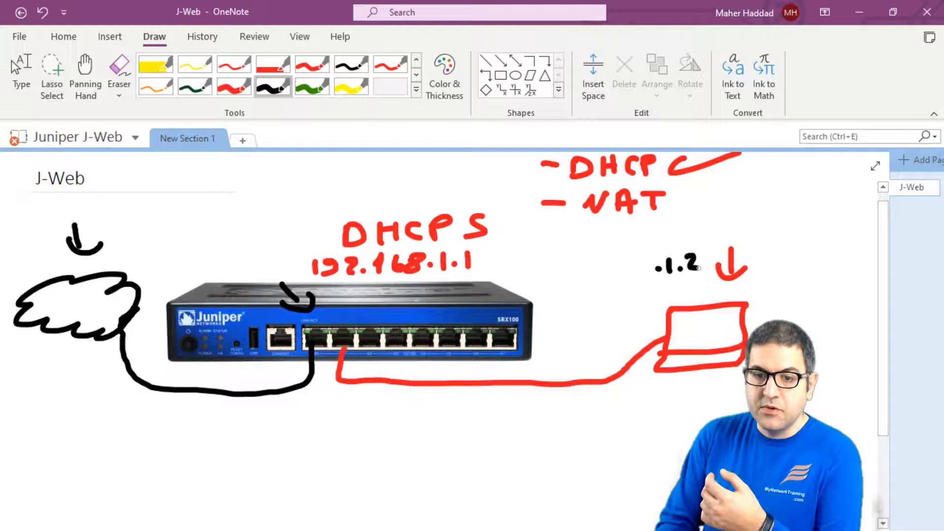
pyautogui.moveTo(702, 220)
pyautogui.mouseDown()
pyautogui.moveTo(691, 238)
pyautogui.moveTo(715, 235)
pyautogui.mouseUp()
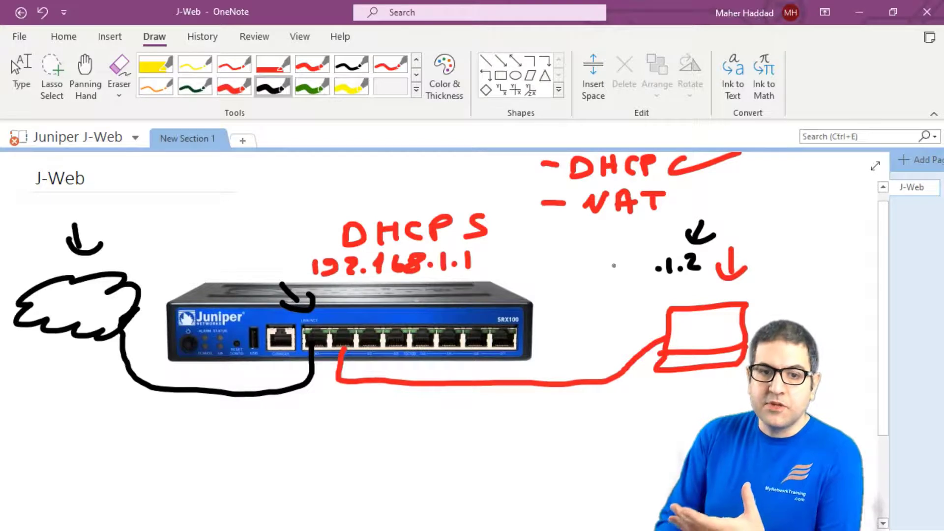
pyautogui.moveTo(335, 186); pyautogui.dragTo(344, 173)
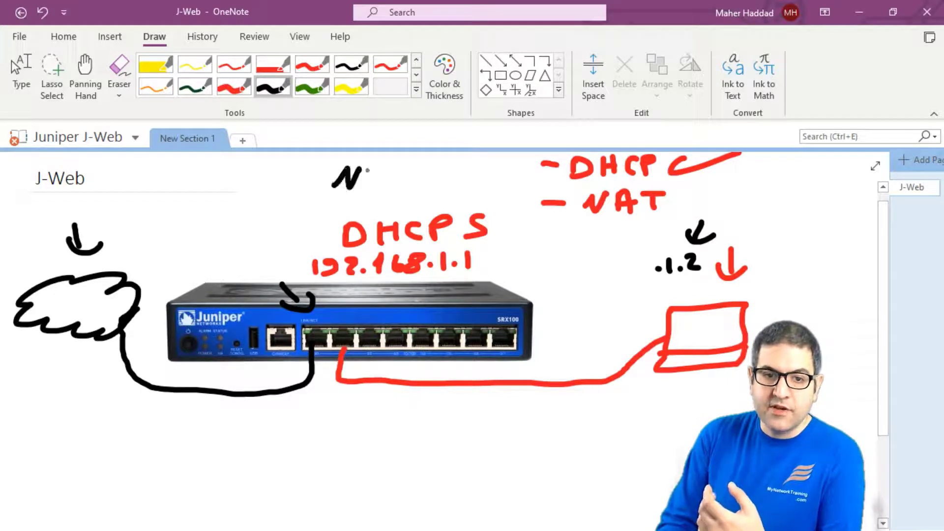
pyautogui.moveTo(367, 170)
pyautogui.mouseDown()
pyautogui.moveTo(385, 191)
pyautogui.moveTo(387, 180)
pyautogui.moveTo(408, 188)
pyautogui.moveTo(418, 168)
pyautogui.mouseUp()
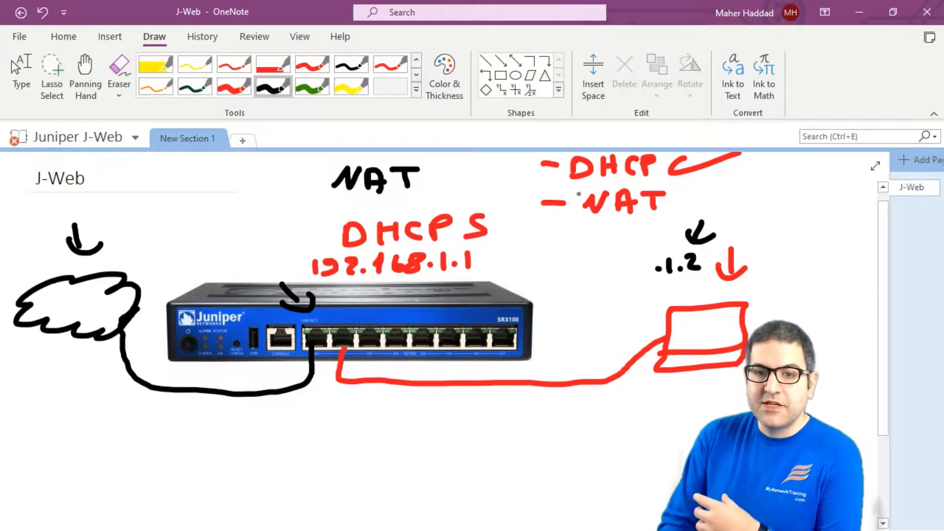
# Step: Underline NAT, draw a leftward arrow over the router, write 'DHCP C' below, and add another cable curve
pyautogui.moveTo(587, 220); pyautogui.dragTo(662, 221)
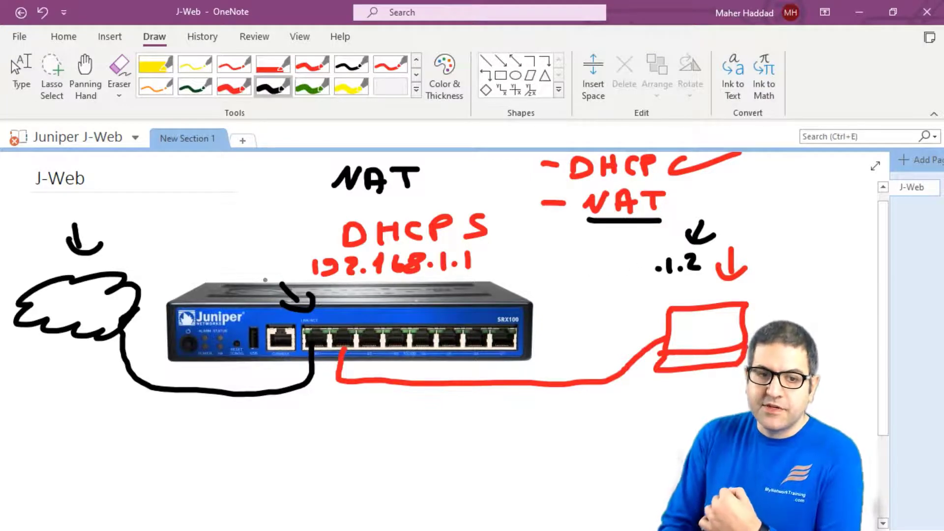
pyautogui.moveTo(288, 269)
pyautogui.mouseDown()
pyautogui.moveTo(176, 265)
pyautogui.moveTo(195, 274)
pyautogui.mouseUp()
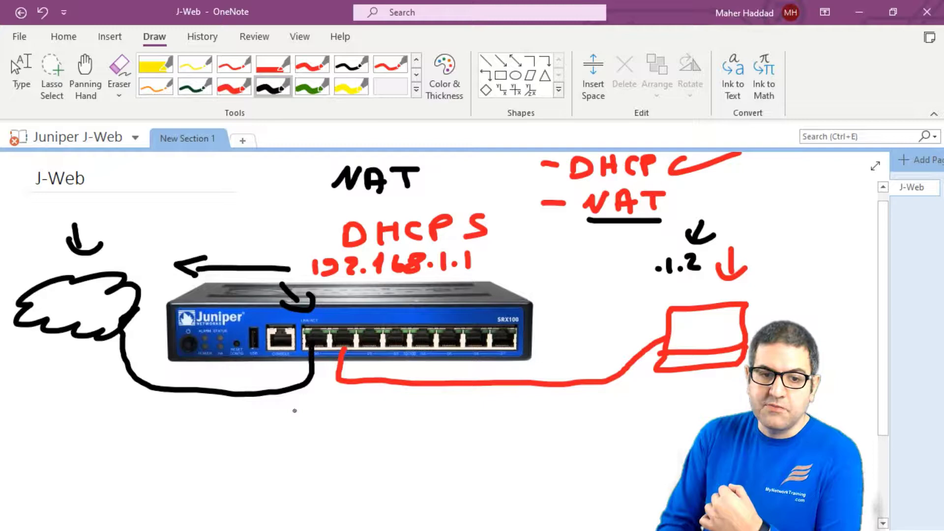
pyautogui.moveTo(279, 404)
pyautogui.mouseDown()
pyautogui.moveTo(278, 427)
pyautogui.moveTo(305, 426)
pyautogui.mouseUp()
pyautogui.moveTo(319, 402)
pyautogui.mouseDown()
pyautogui.moveTo(320, 426)
pyautogui.moveTo(320, 416)
pyautogui.moveTo(349, 421)
pyautogui.moveTo(333, 408)
pyautogui.moveTo(353, 420)
pyautogui.mouseUp()
pyautogui.moveTo(352, 399)
pyautogui.mouseDown()
pyautogui.moveTo(354, 411)
pyautogui.moveTo(403, 421)
pyautogui.mouseUp()
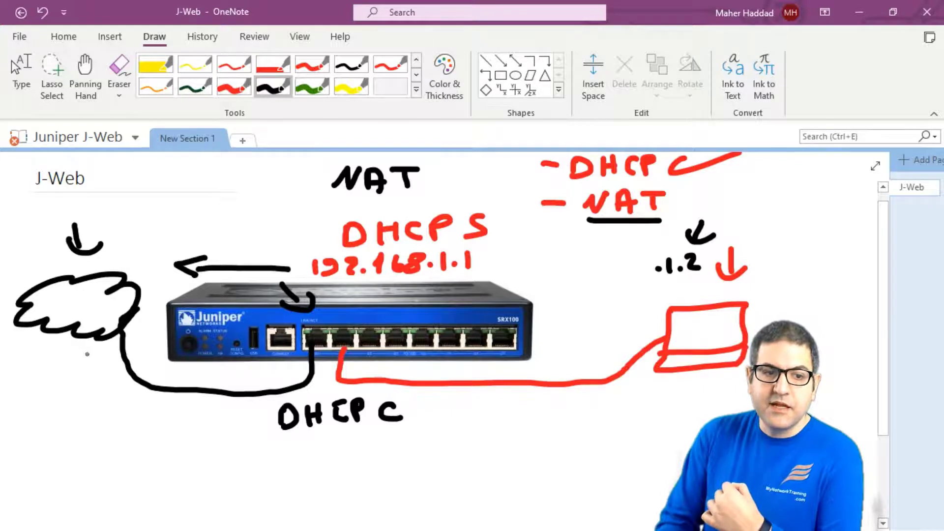
pyautogui.moveTo(99, 305)
pyautogui.mouseDown()
pyautogui.moveTo(80, 320)
pyautogui.moveTo(101, 423)
pyautogui.moveTo(228, 436)
pyautogui.moveTo(290, 381)
pyautogui.moveTo(306, 350)
pyautogui.moveTo(315, 361)
pyautogui.mouseUp()
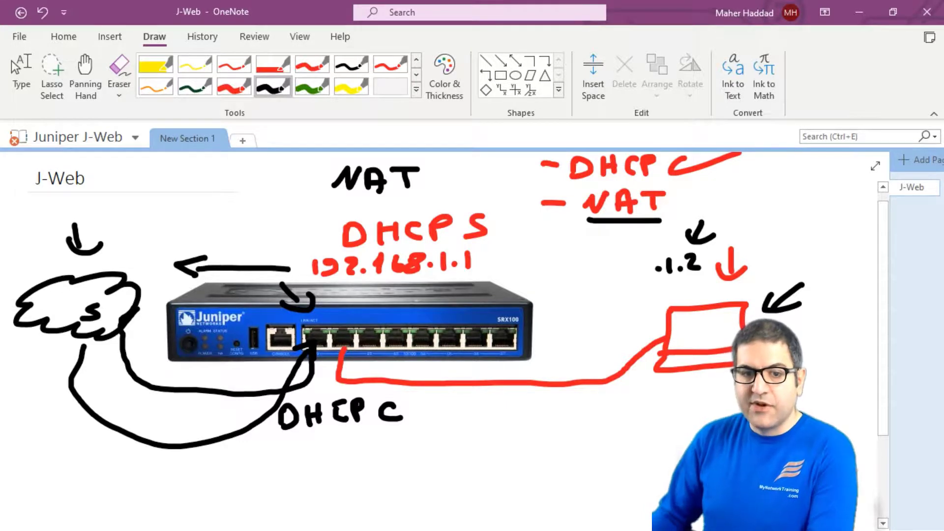
# Step: Load 192.168.1.1 in a maximized Firefox window to reach the J-Web login page
pyautogui.press('Escape')
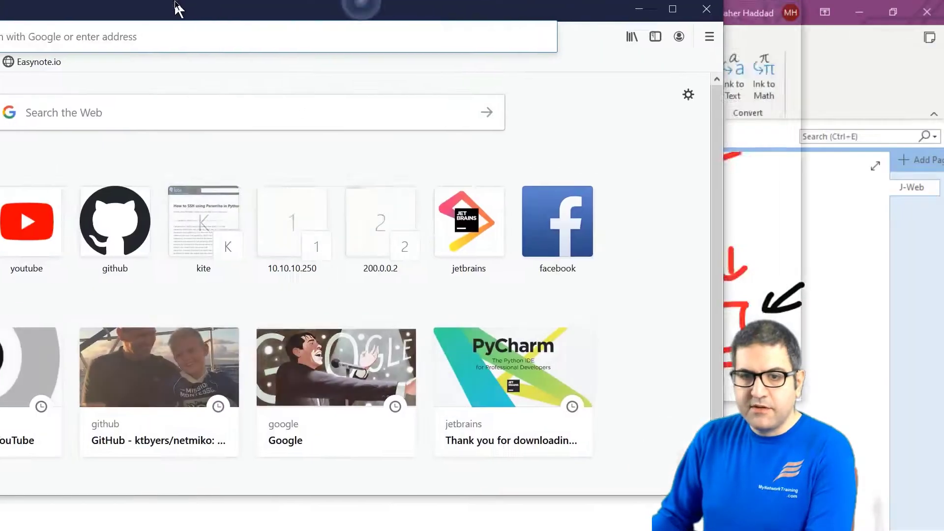
pyautogui.moveTo(175, 9); pyautogui.dragTo(274, 15)
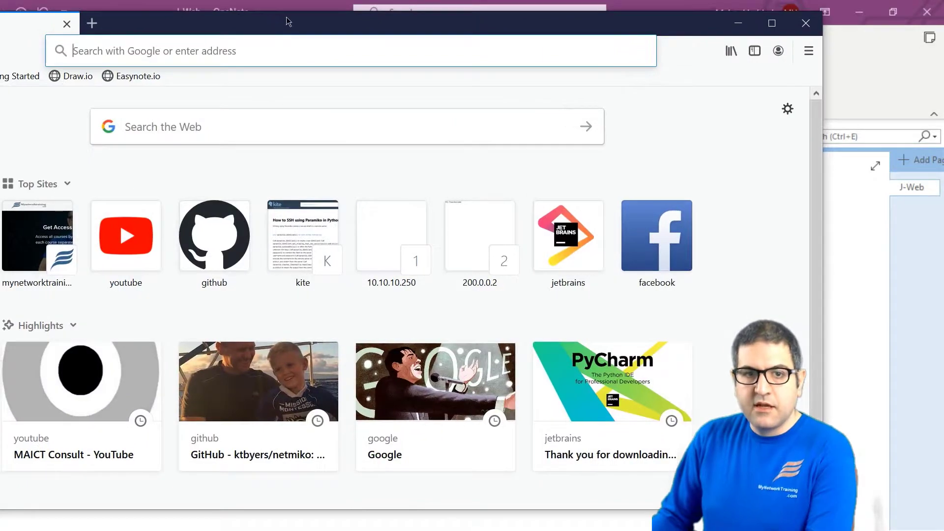
pyautogui.doubleClick(288, 19)
pyautogui.click(275, 28)
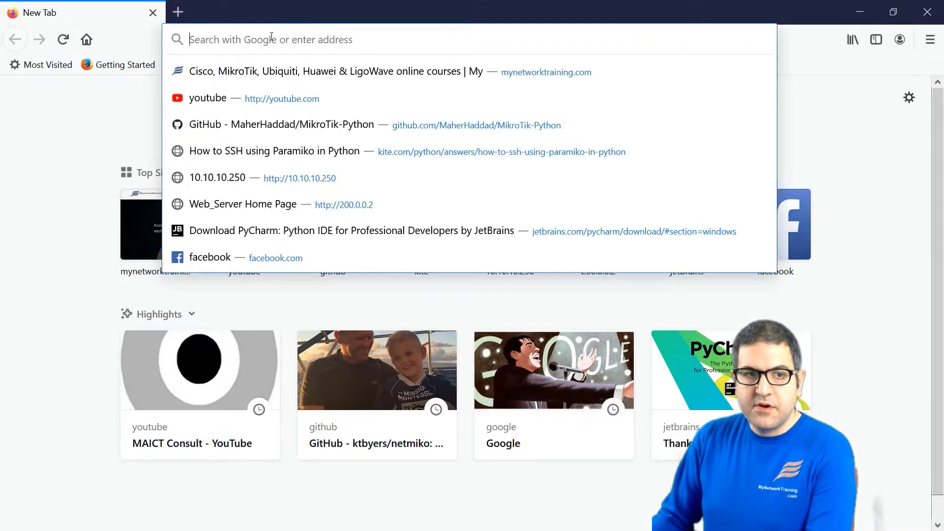
pyautogui.write('192.168.1.1')
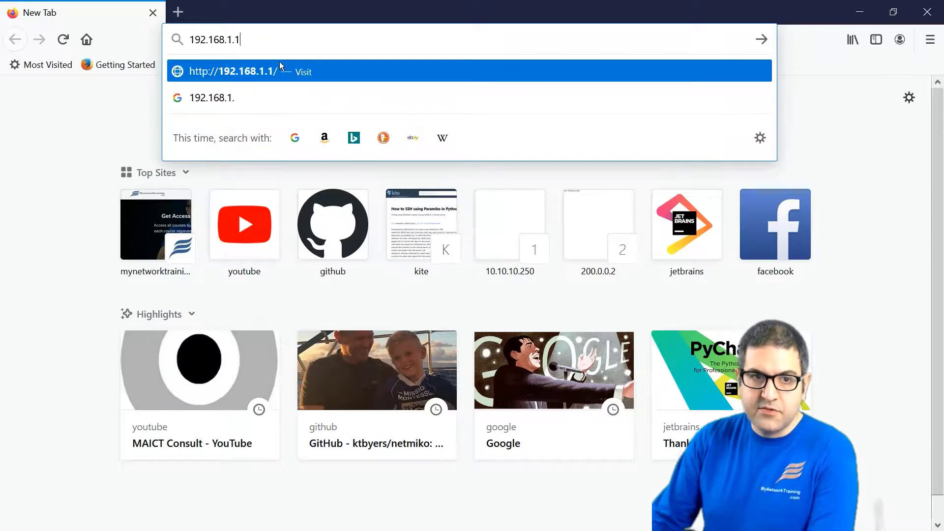
pyautogui.press('Return')
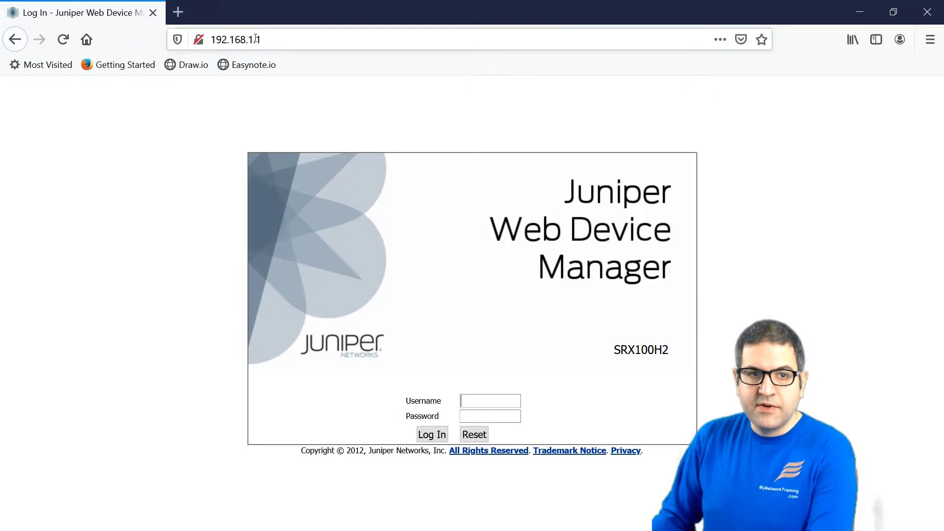
# Step: Sign in to J-Web with the device username and password, declining to save the password
pyautogui.click(489, 399)
pyautogui.write('root')
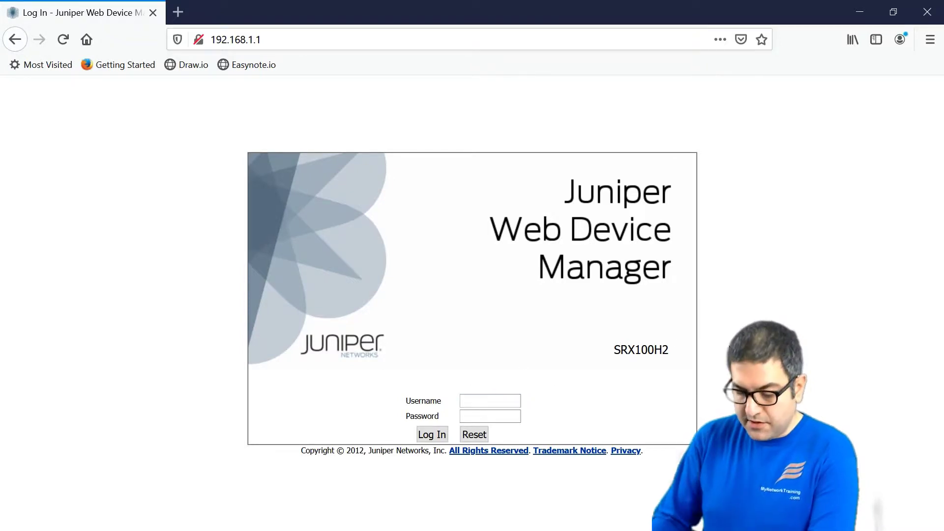
pyautogui.press('Tab')
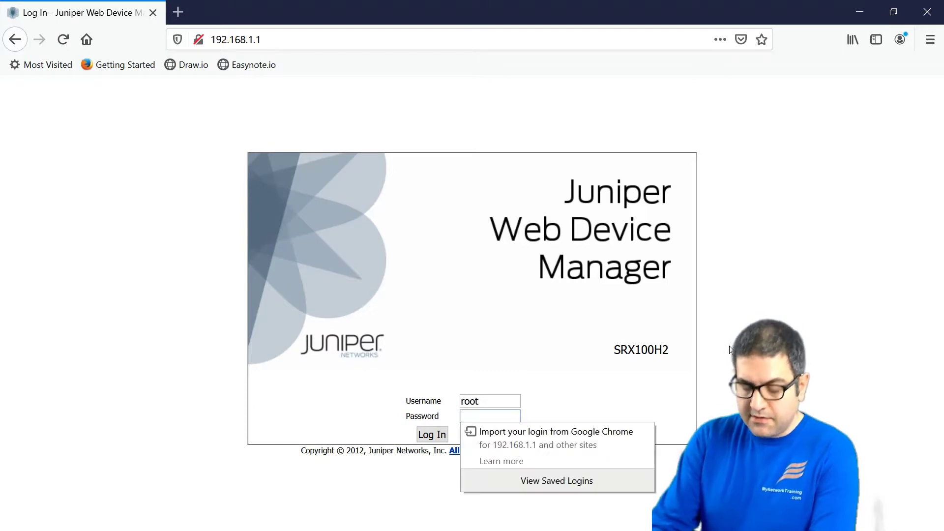
pyautogui.write('*******')
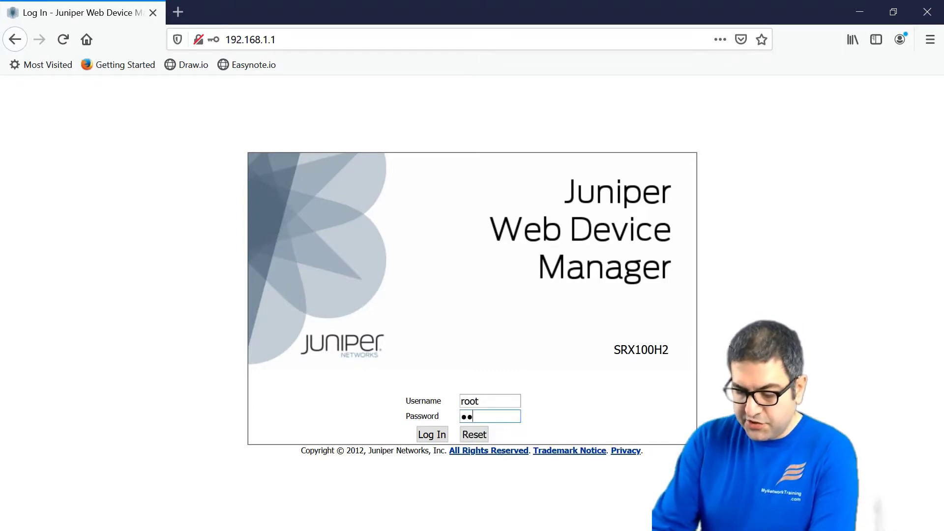
pyautogui.write('***')
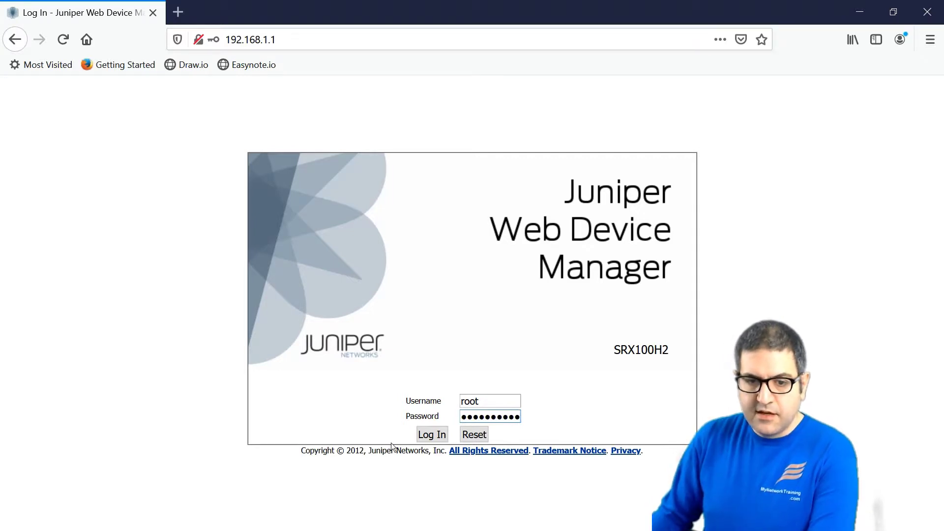
pyautogui.click(423, 427)
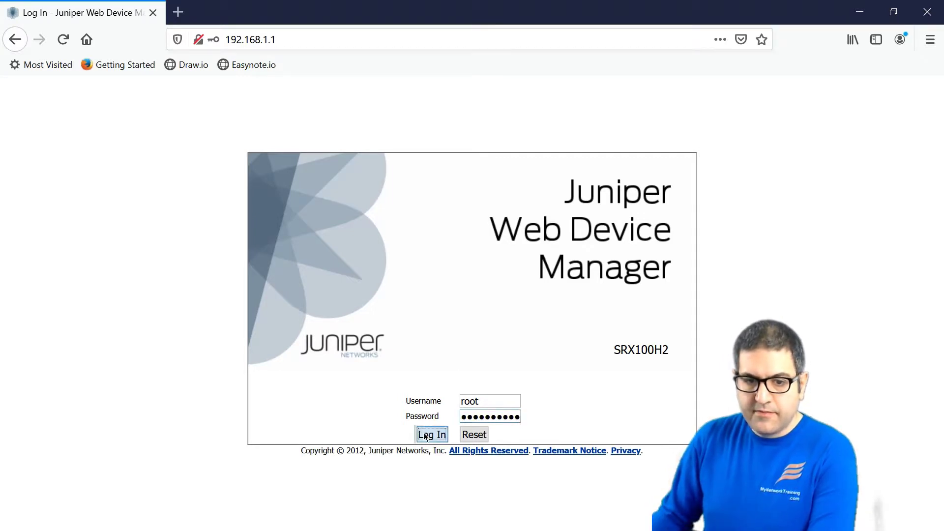
pyautogui.click(396, 169)
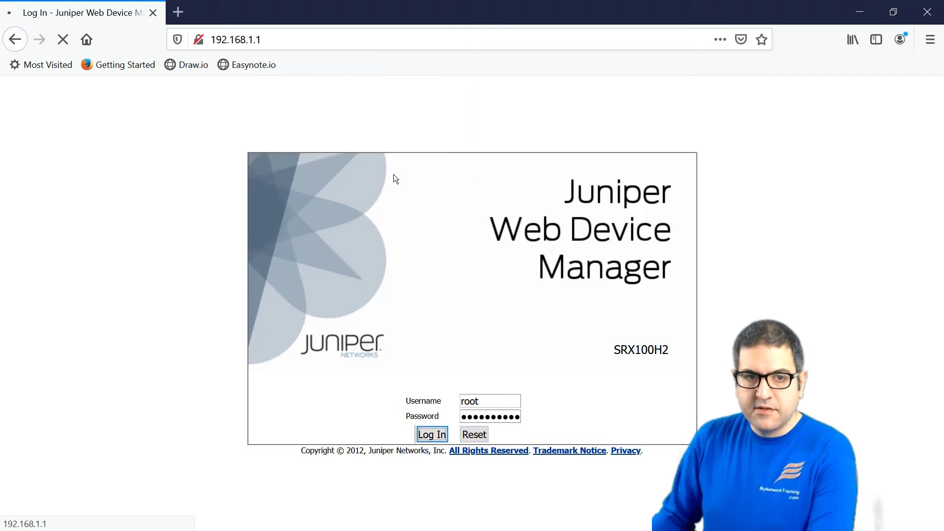